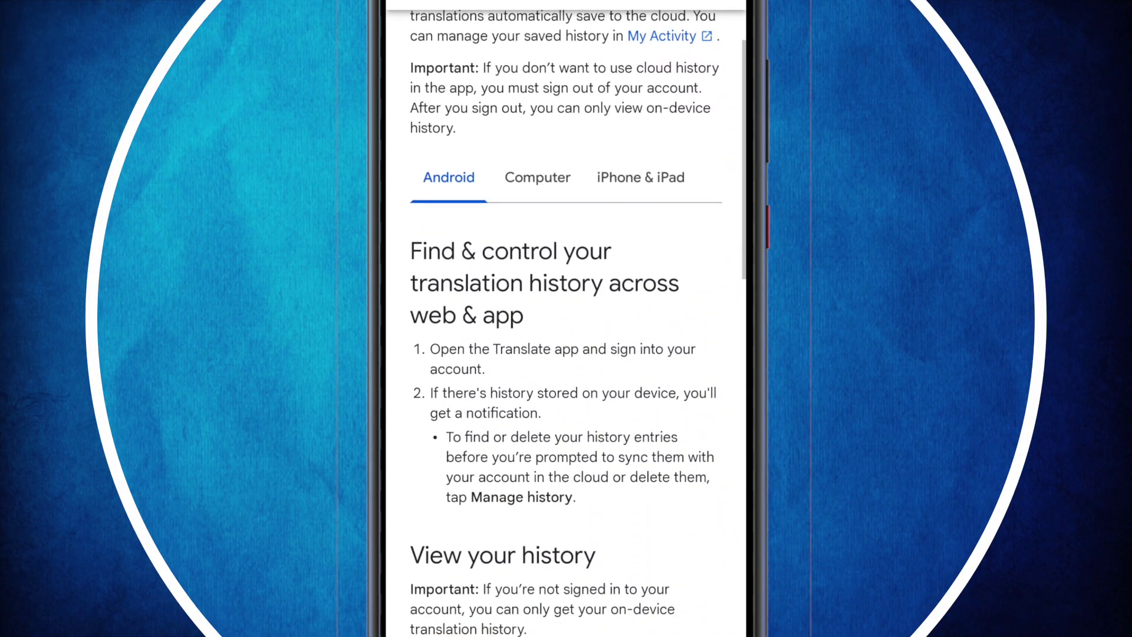
- Check the Android and iPhone & iPad tabs, then show the Computer instructions
left_click(536, 178)
left_click(640, 177)
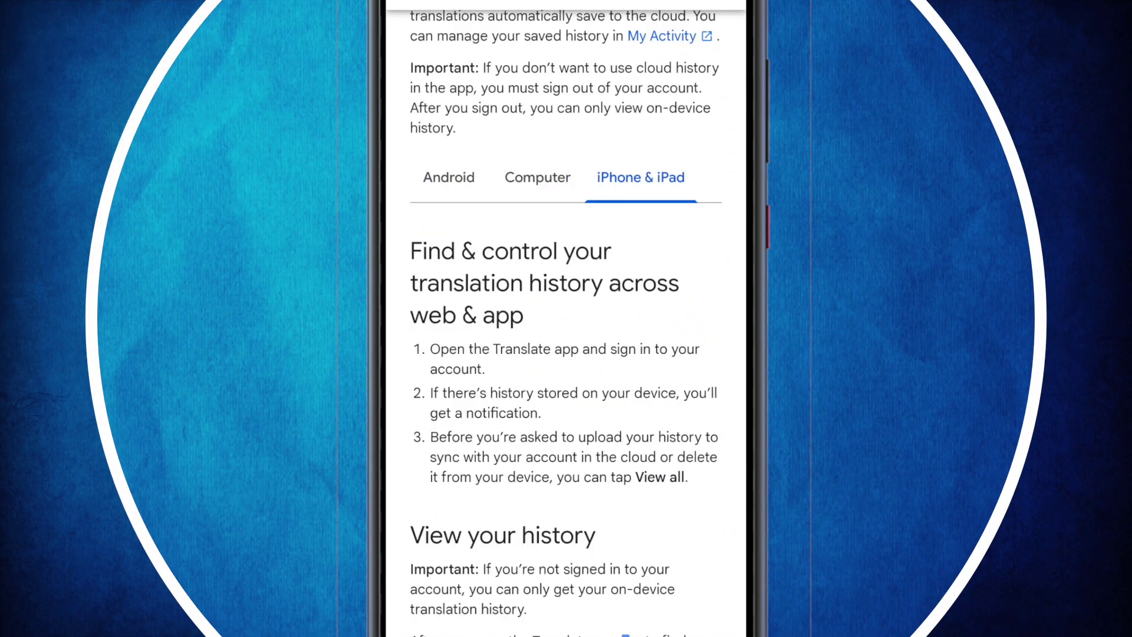
left_click(449, 177)
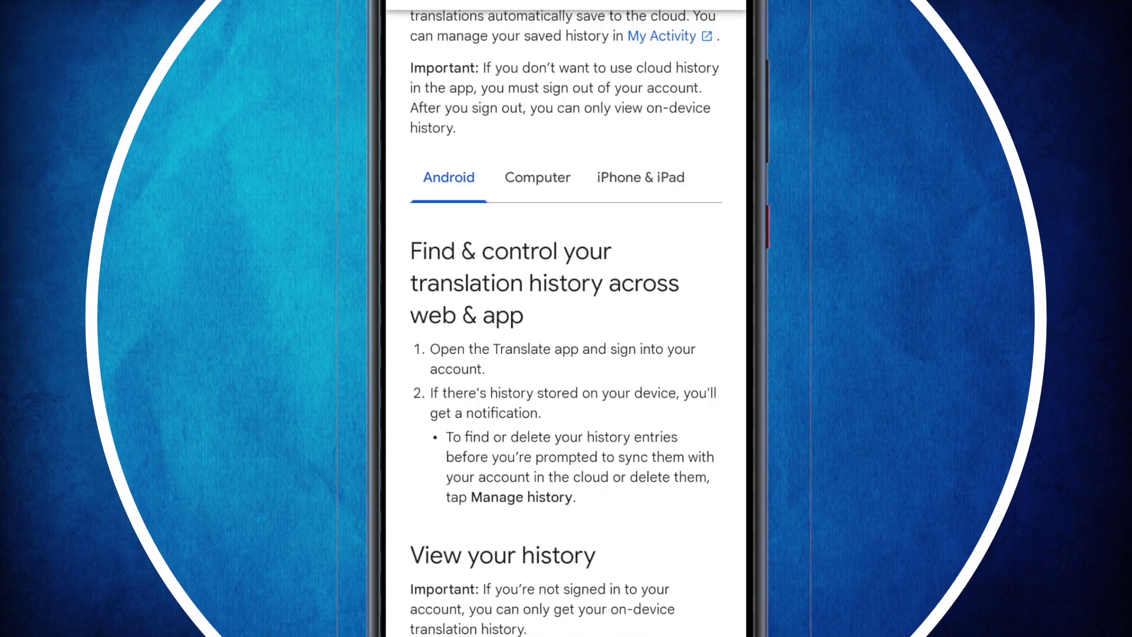
scroll(565, 354, "down", 10)
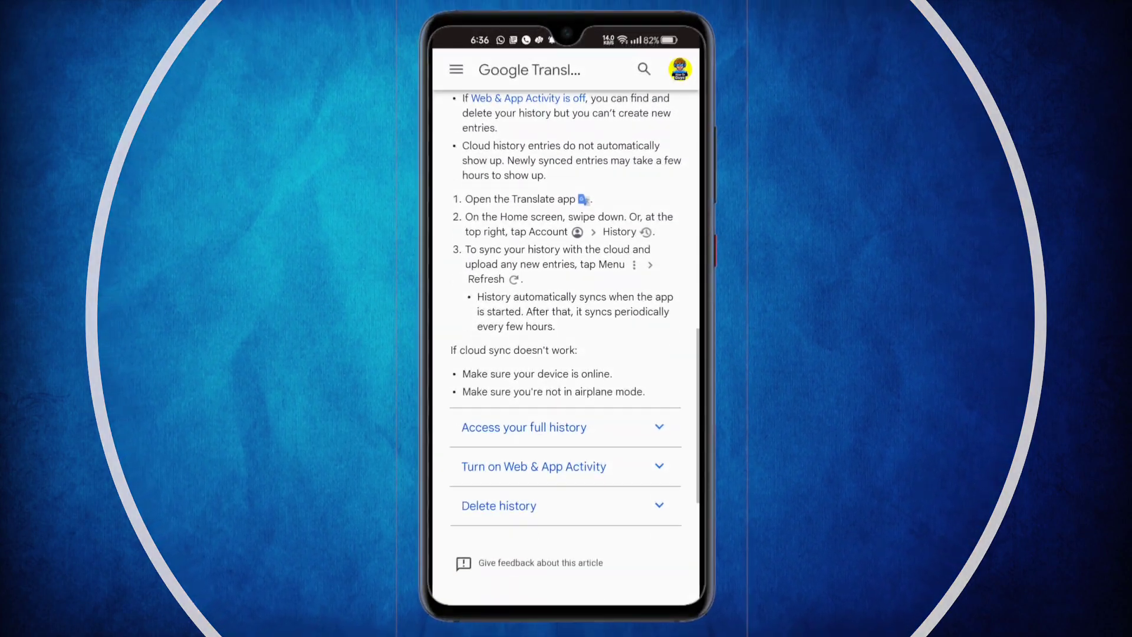
scroll(566, 353, "down", 5)
scroll(567, 353, "up", 10)
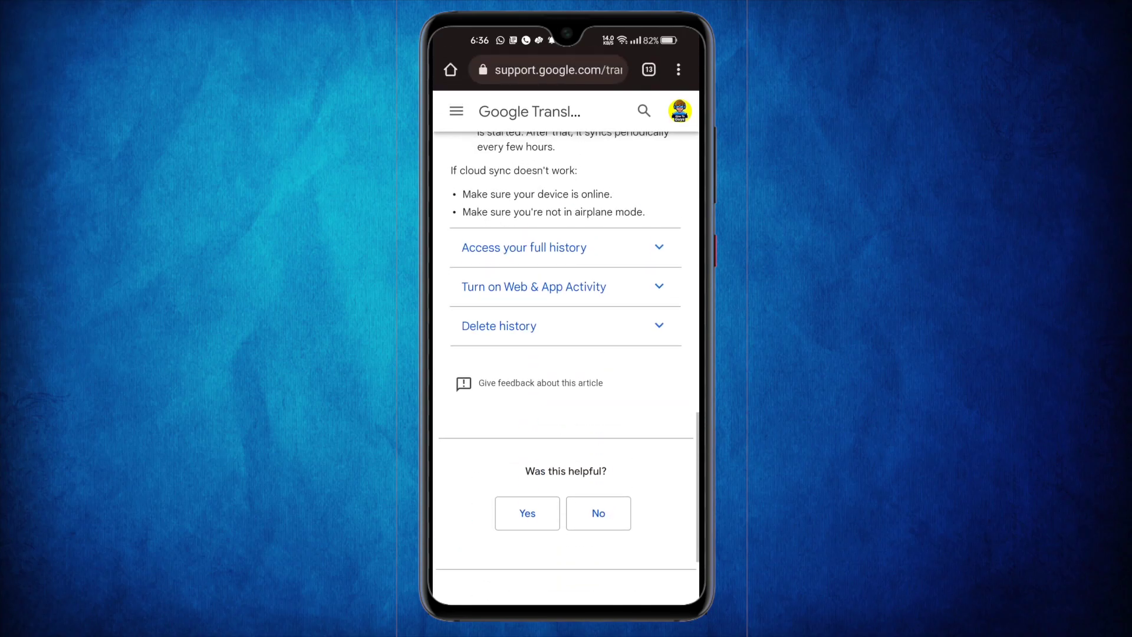
left_click(545, 255)
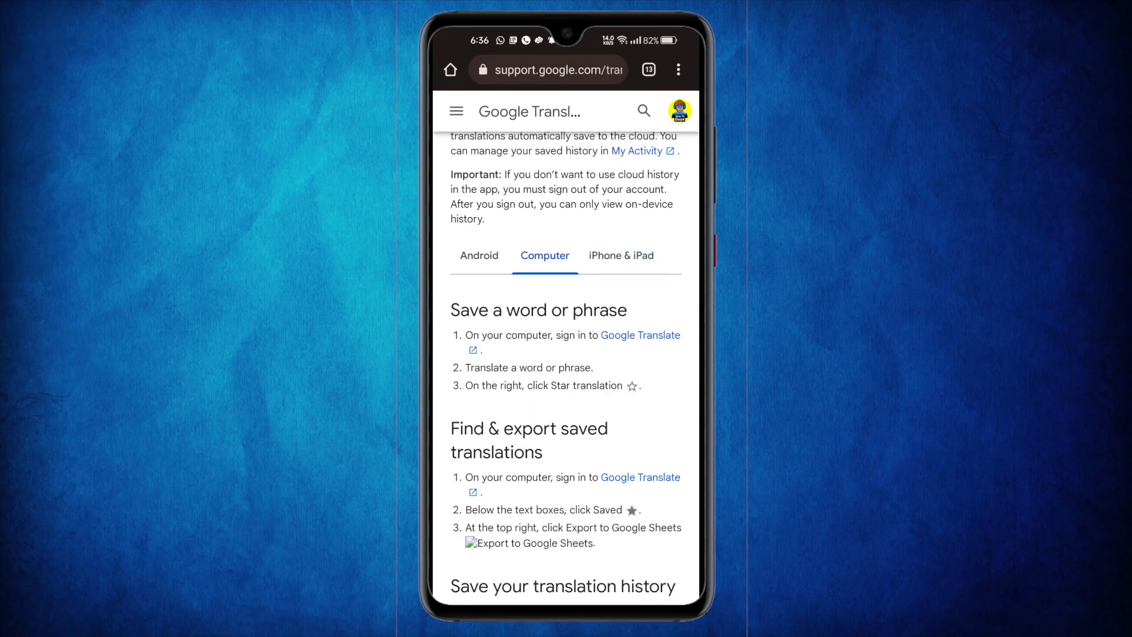
- In Google Translate, translate 'hii' from English to Russian as 'привет'
key("alt+Tab")
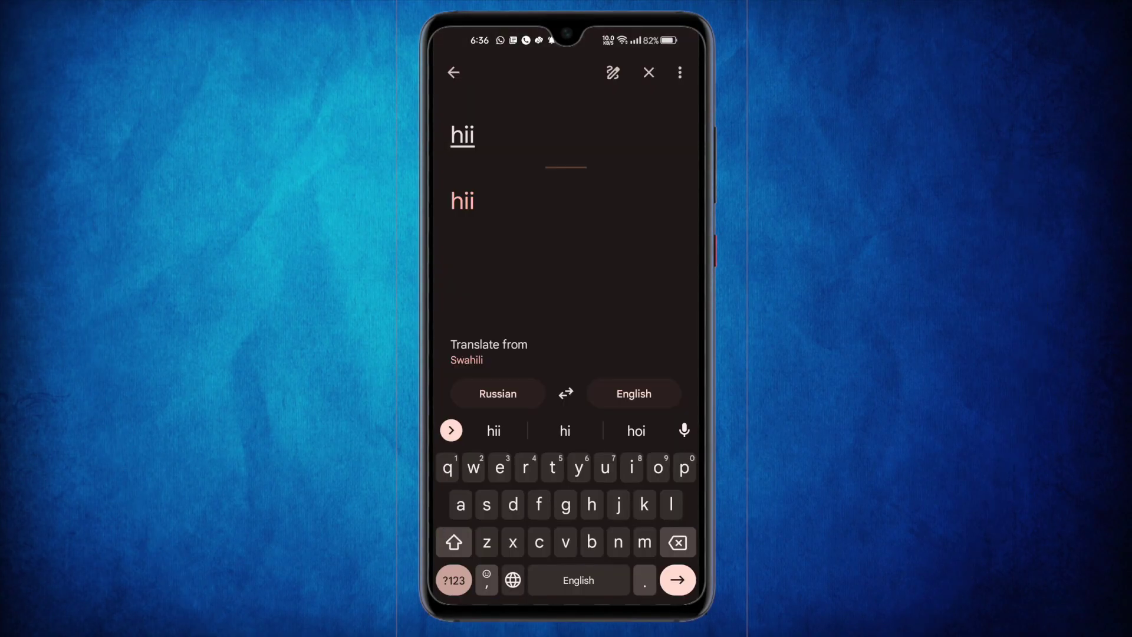
left_click(566, 393)
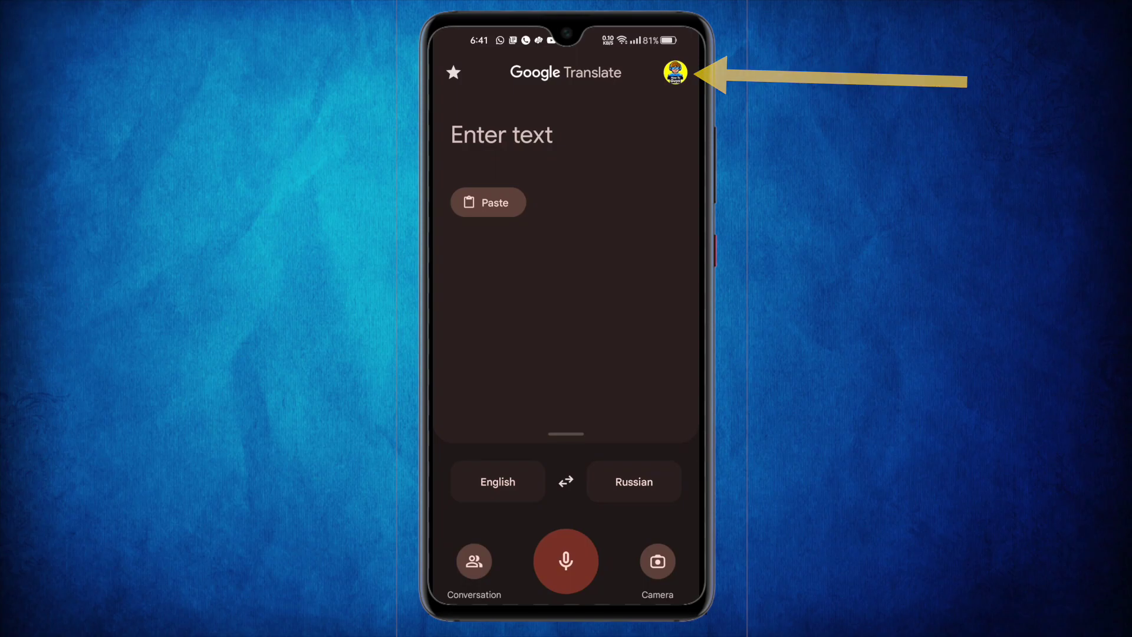
- Open History from the profile avatar, showing 'hii → привет' under Today
left_click(674, 73)
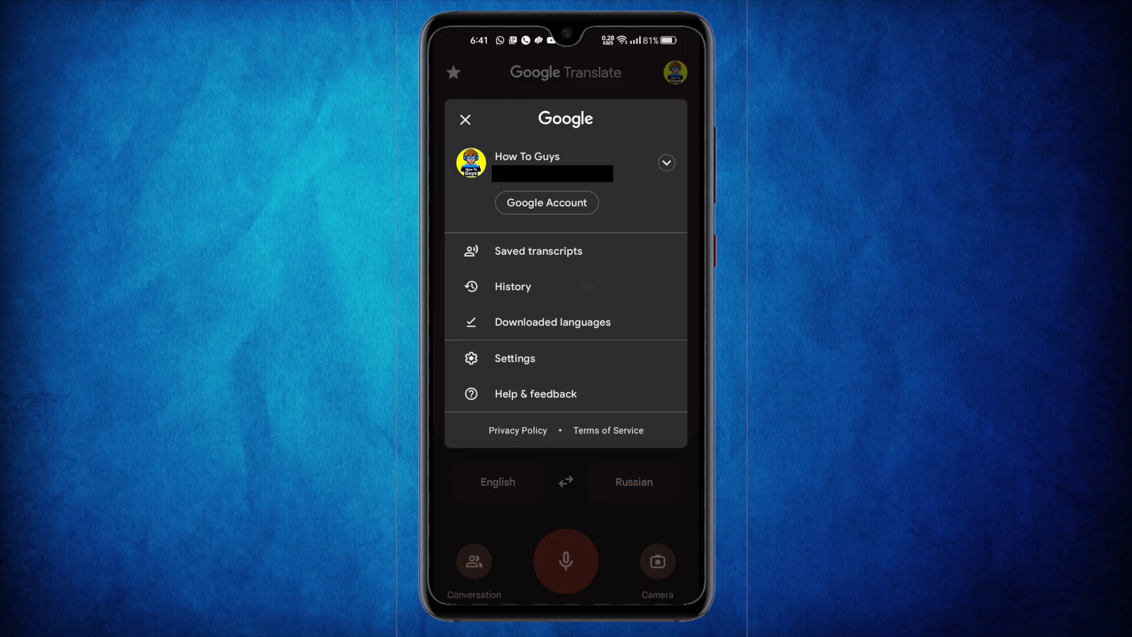
left_click(566, 288)
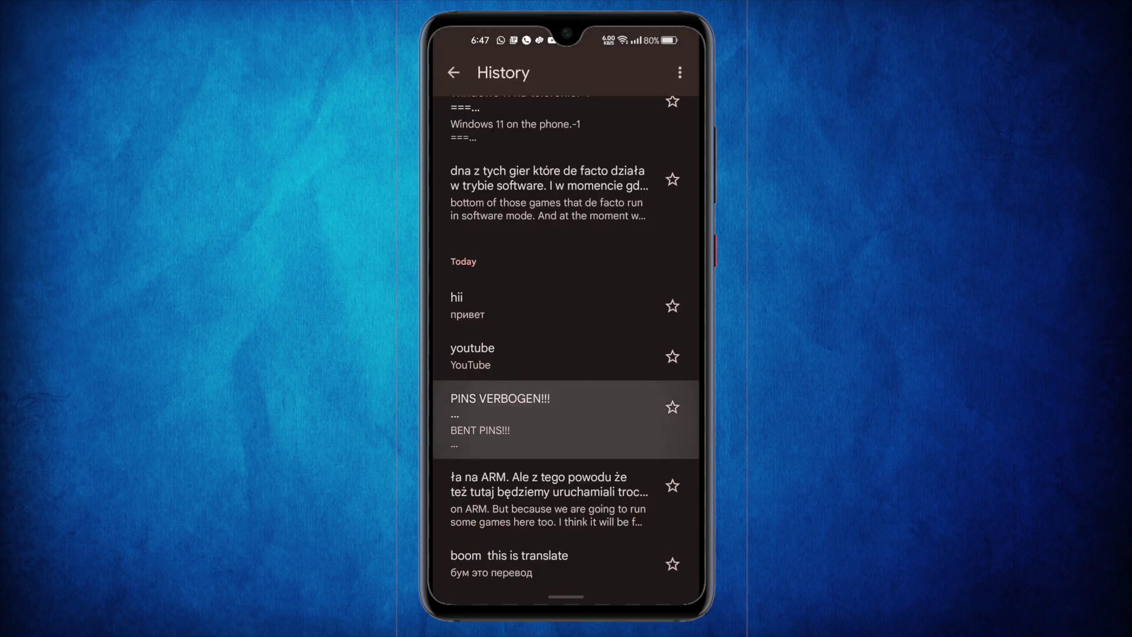
scroll(566, 353, "up", 1)
left_click(565, 447)
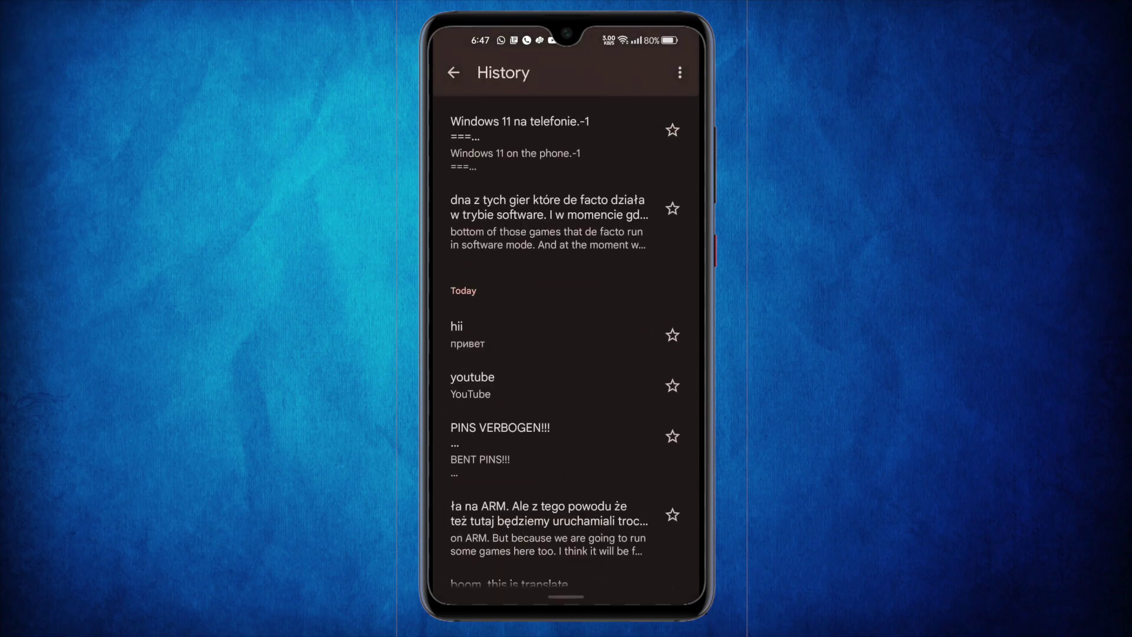
- Open Manage activity from History's menu and dismiss the Safer with Google popup
left_click(679, 73)
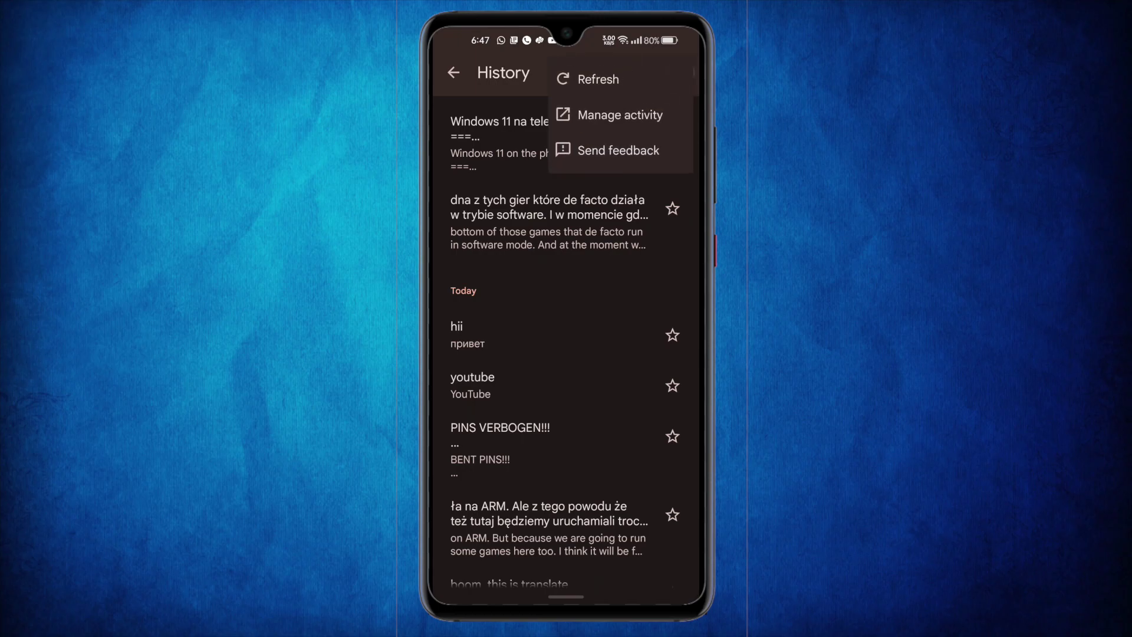
left_click(619, 114)
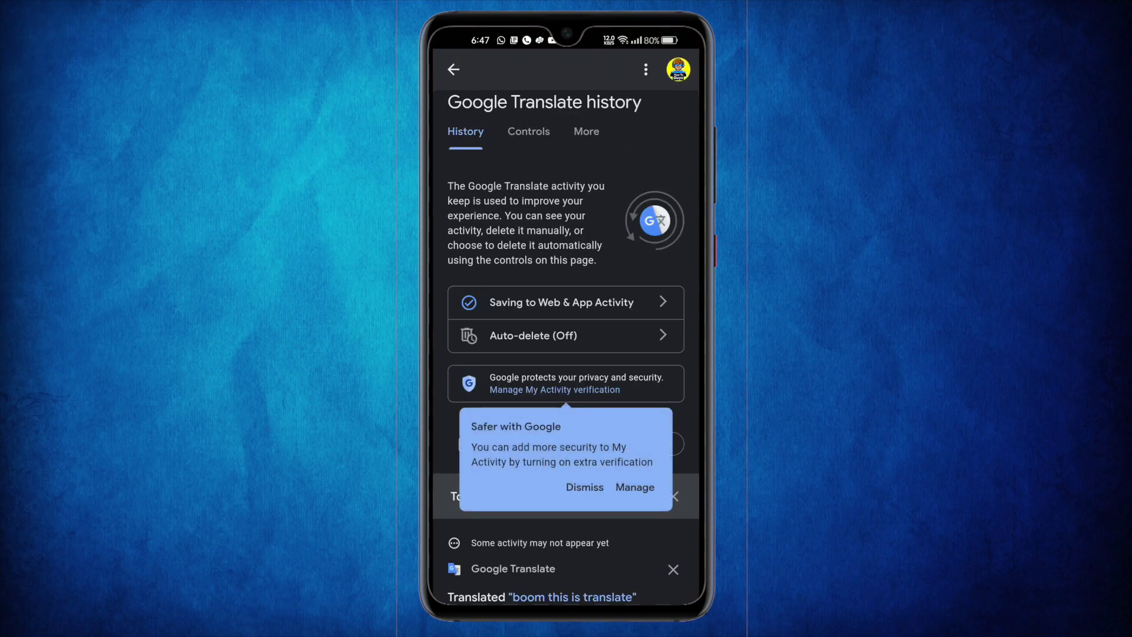
left_click(583, 486)
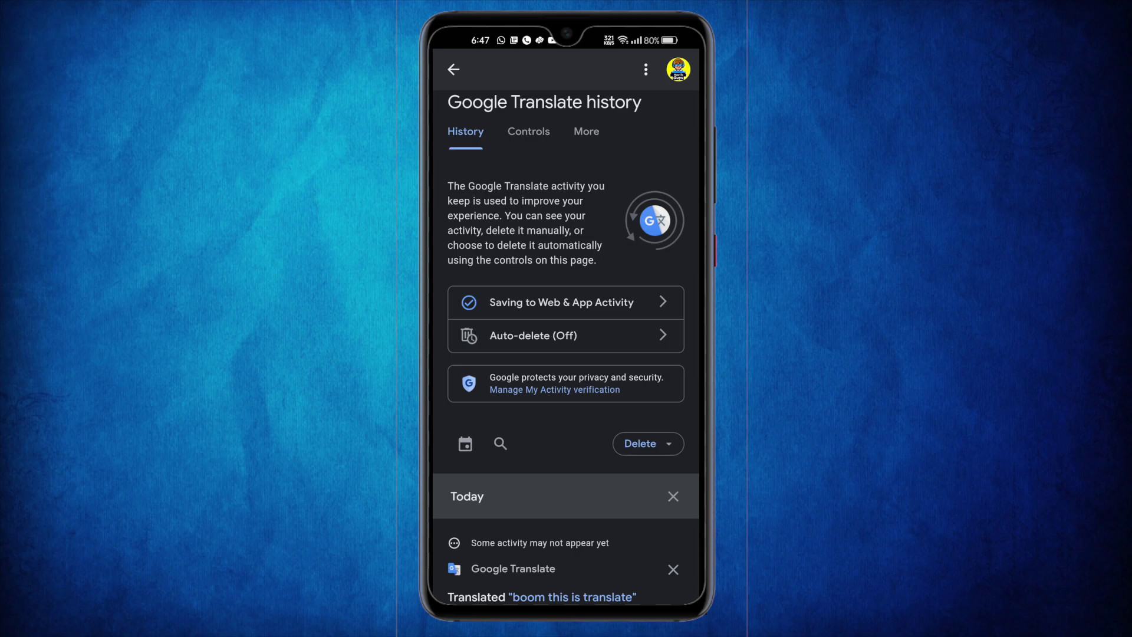
scroll(566, 398, "down", 5)
scroll(566, 398, "down", 3)
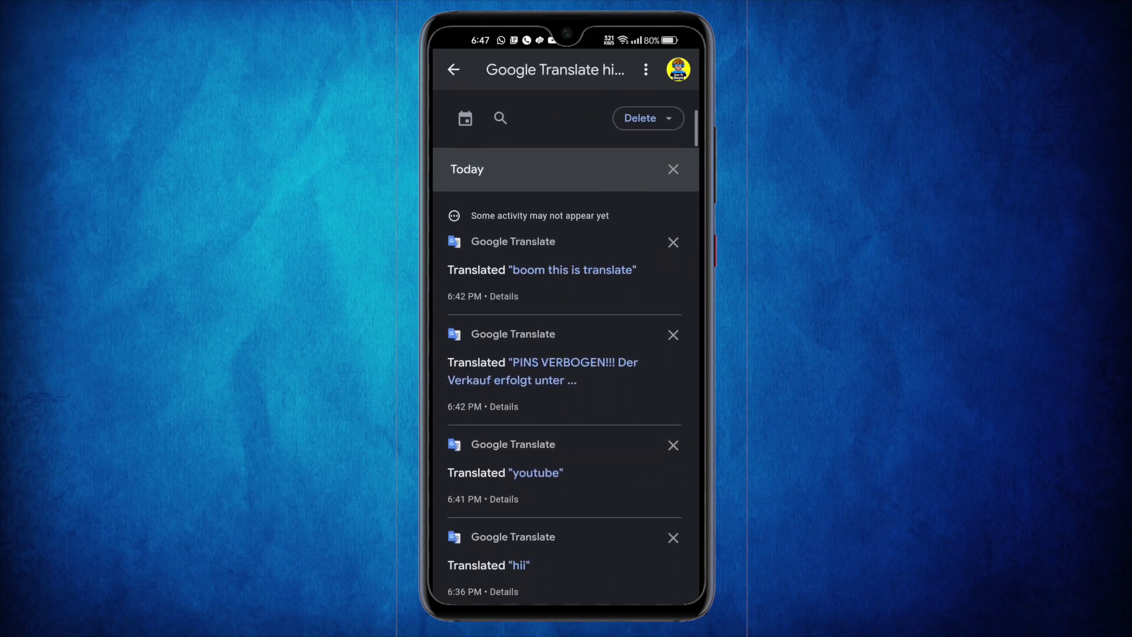
scroll(566, 354, "up", 1)
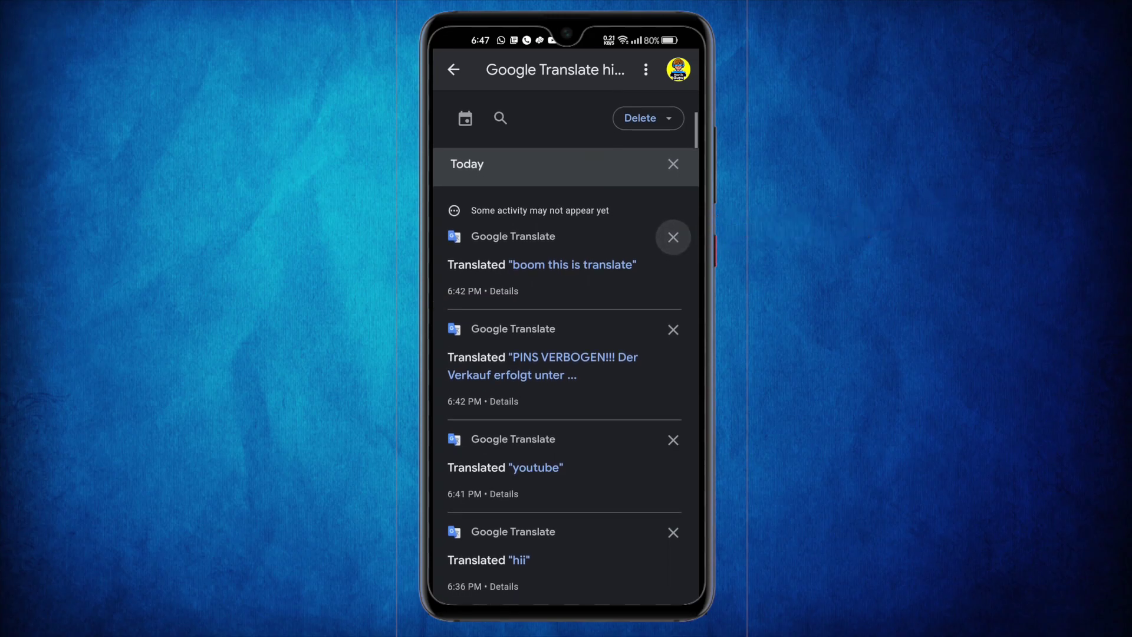
- Delete the 'boom this is translate' entry, then remove the 'youtube' entry
left_click(674, 237)
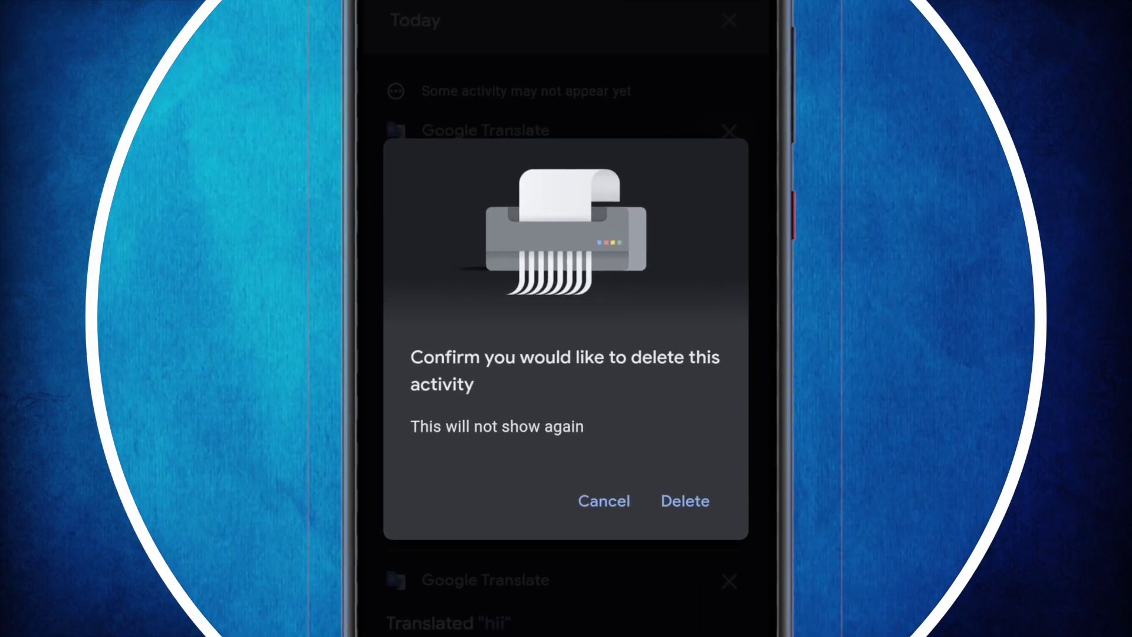
left_click(644, 437)
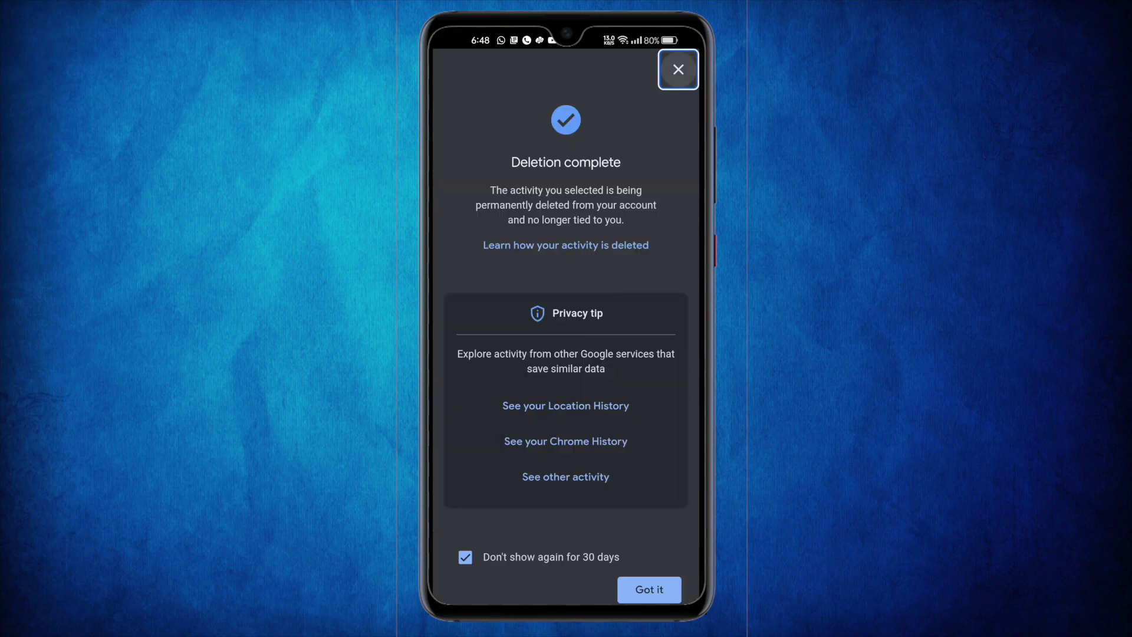
left_click(649, 589)
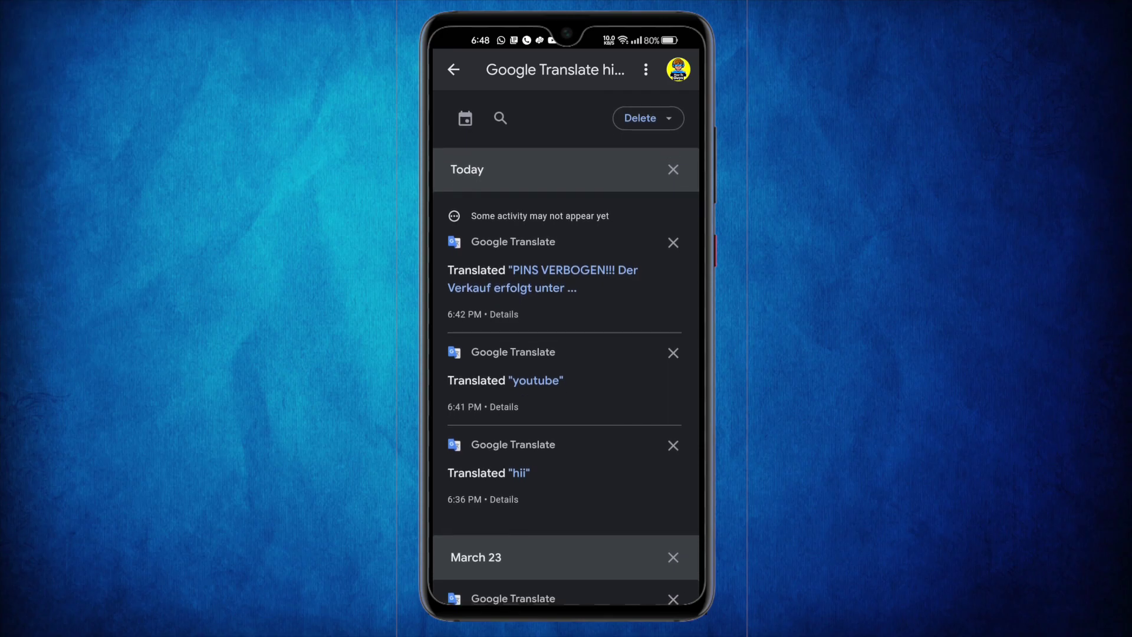
left_click(674, 351)
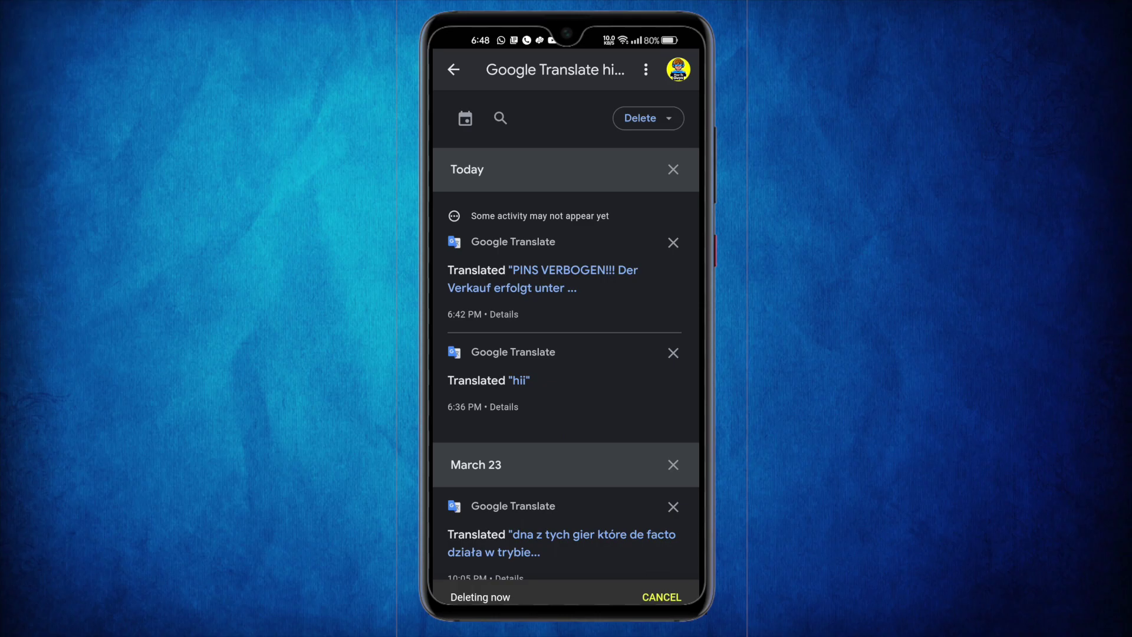
- Delete the 'hii' entry and open, then close, the bulk Delete dropdown
left_click(673, 352)
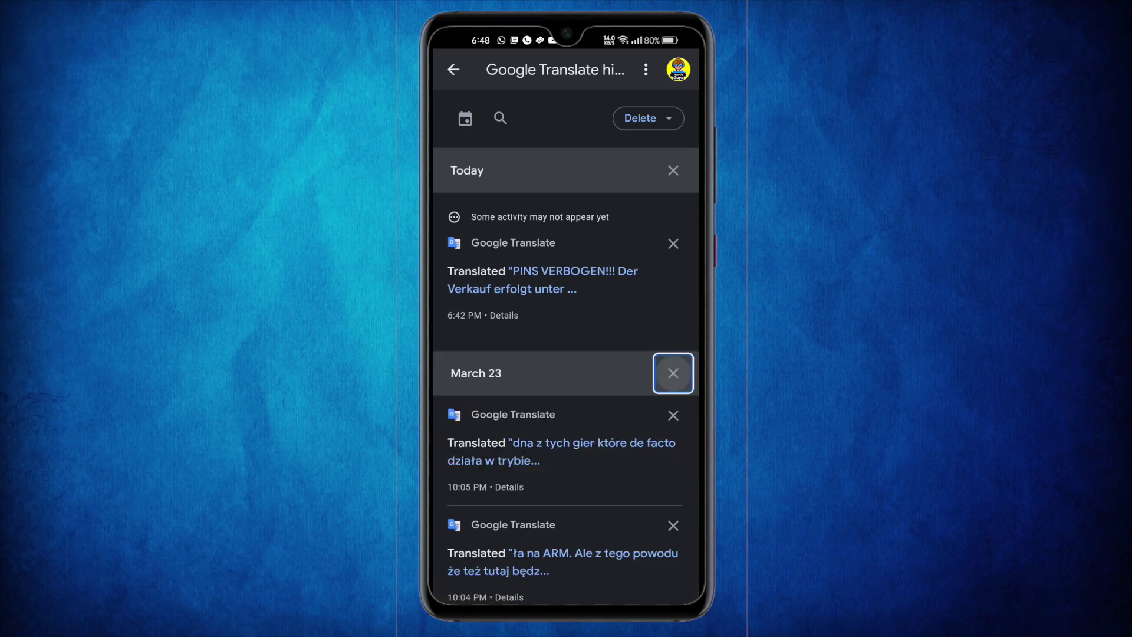
left_click(647, 117)
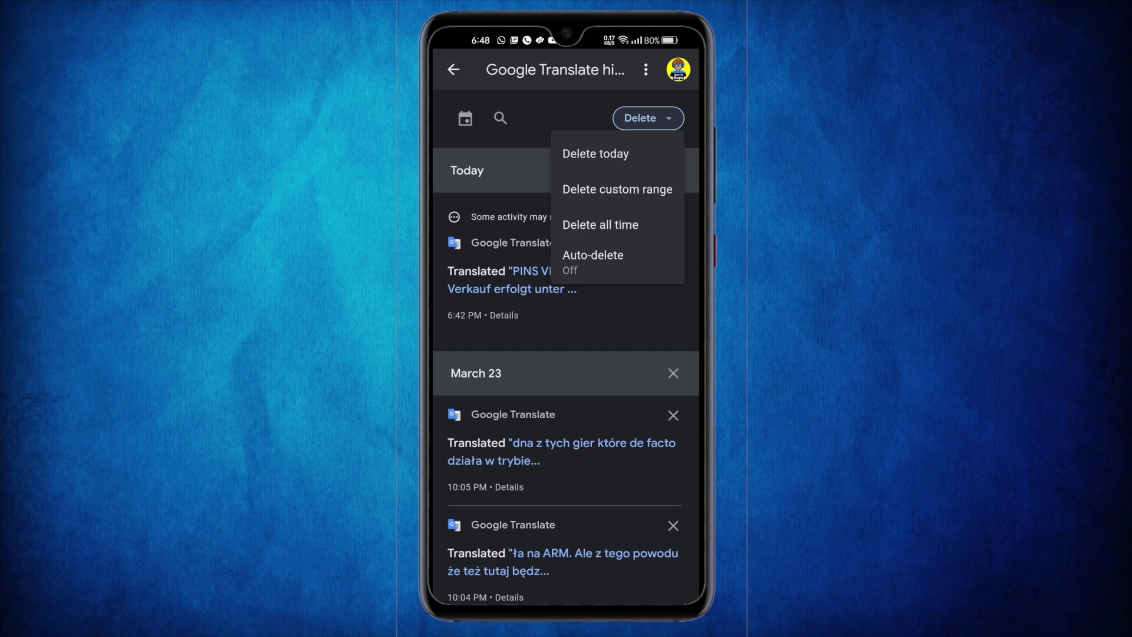
left_click(531, 442)
- Open the date filter calendar and cancel it without picking a date
left_click(465, 118)
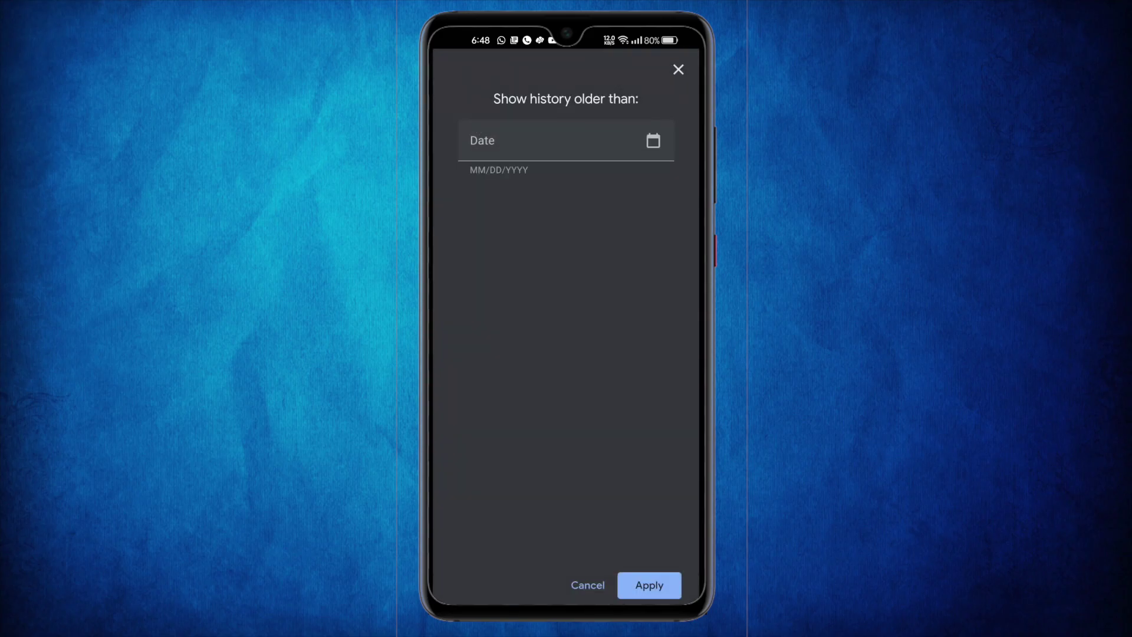
left_click(653, 140)
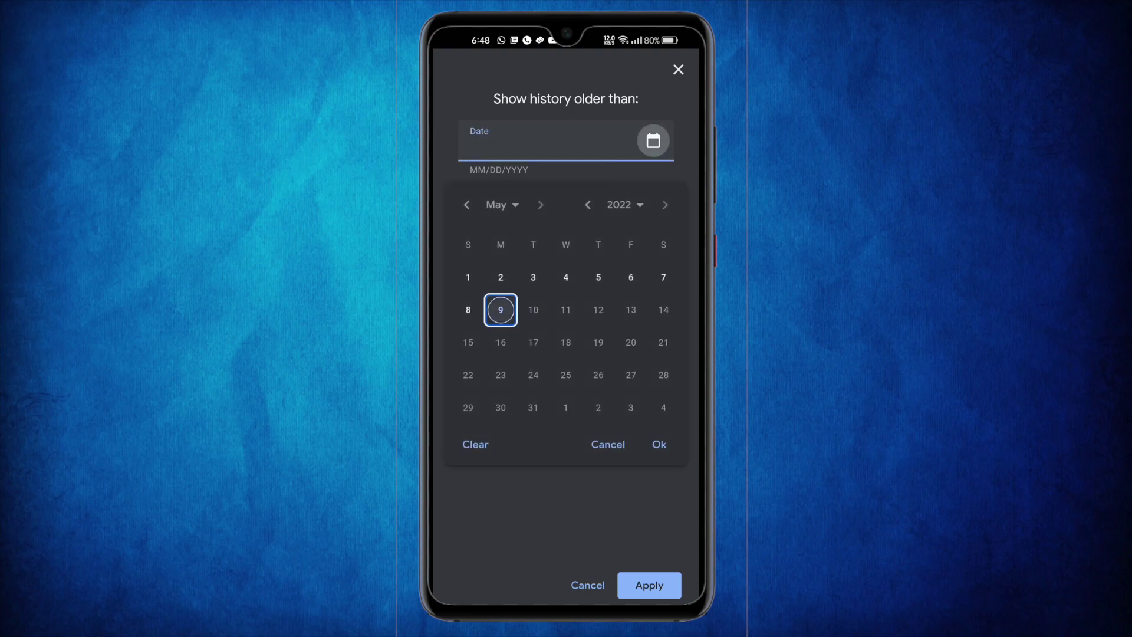
left_click(607, 444)
left_click(588, 584)
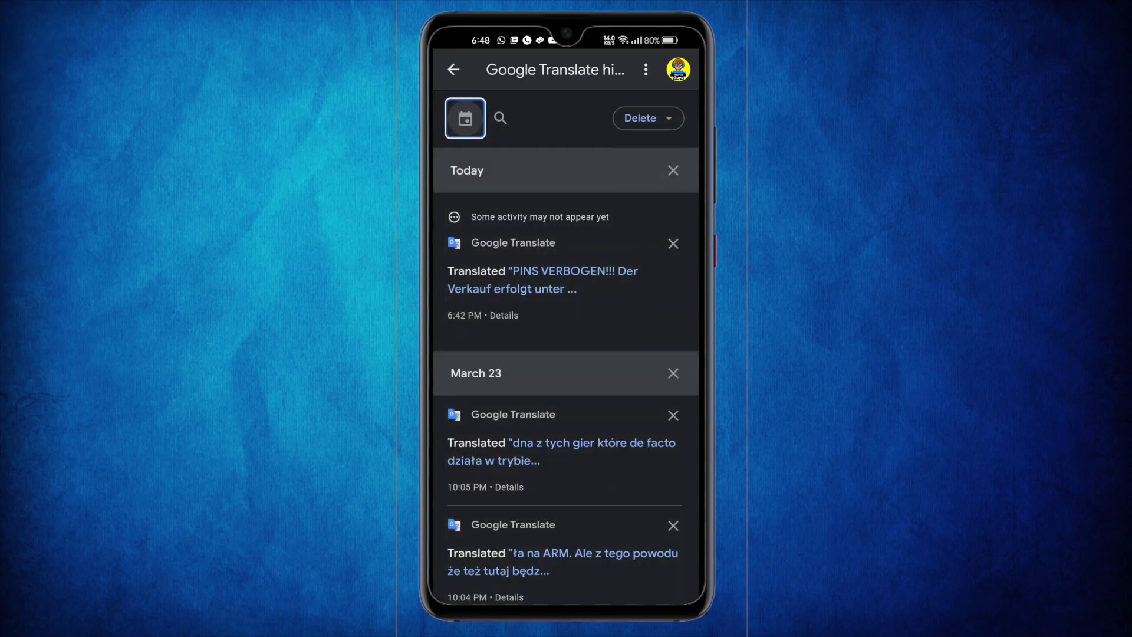
- Return from My Activity to Google Translate and open its History from the avatar
left_click(645, 70)
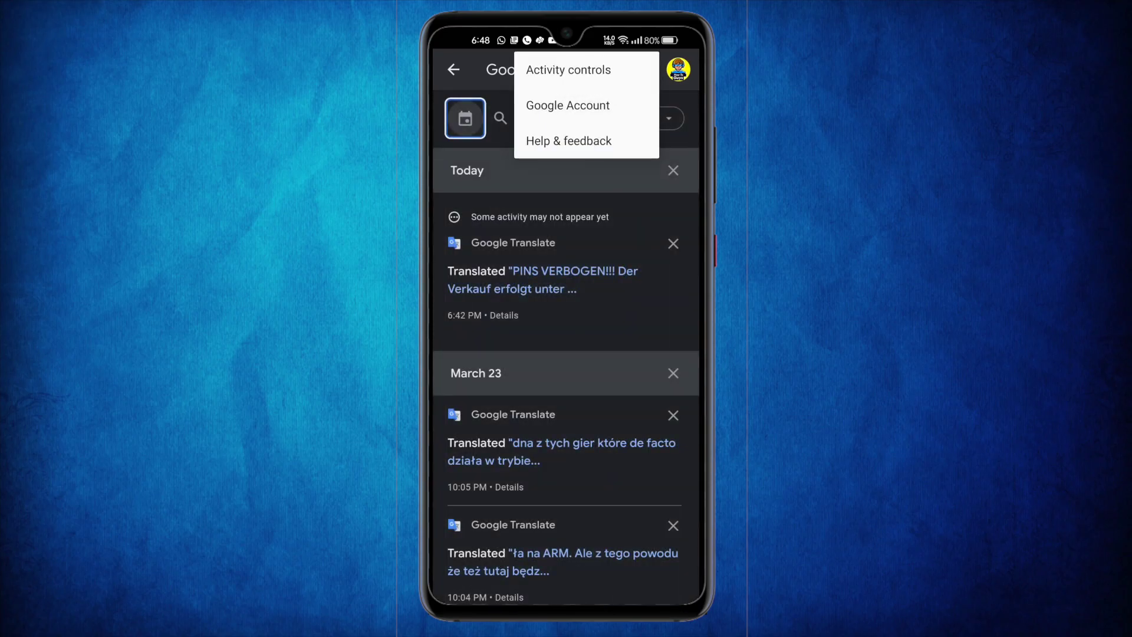
left_click(566, 355)
left_click(453, 69)
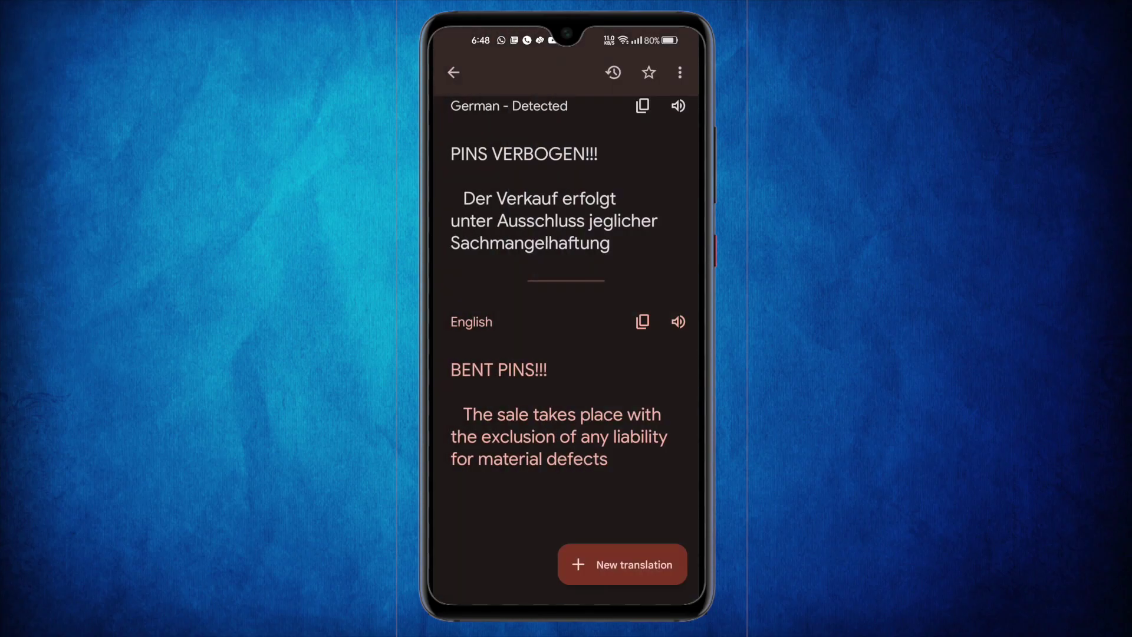
left_click(453, 72)
left_click(674, 71)
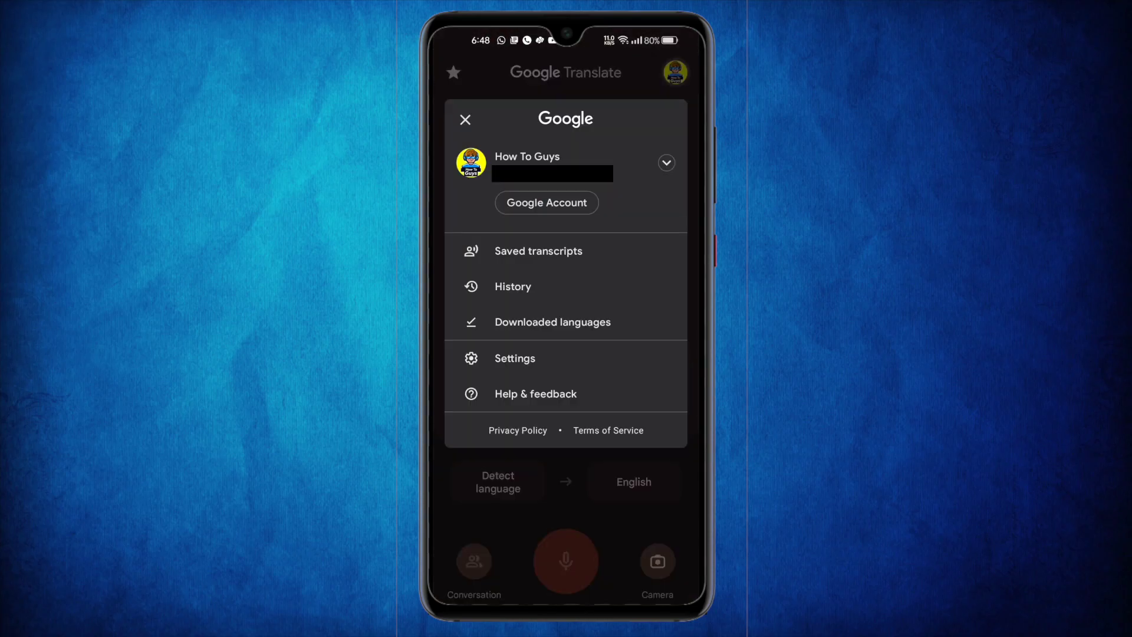
left_click(513, 286)
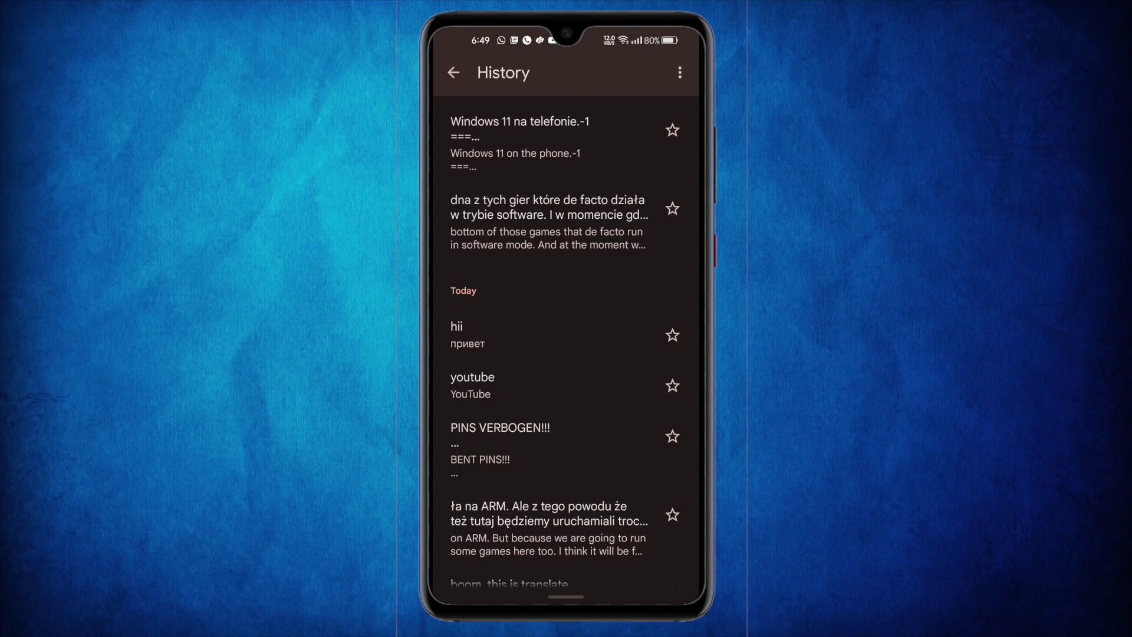
scroll(565, 354, "up", 3)
scroll(565, 354, "down", 5)
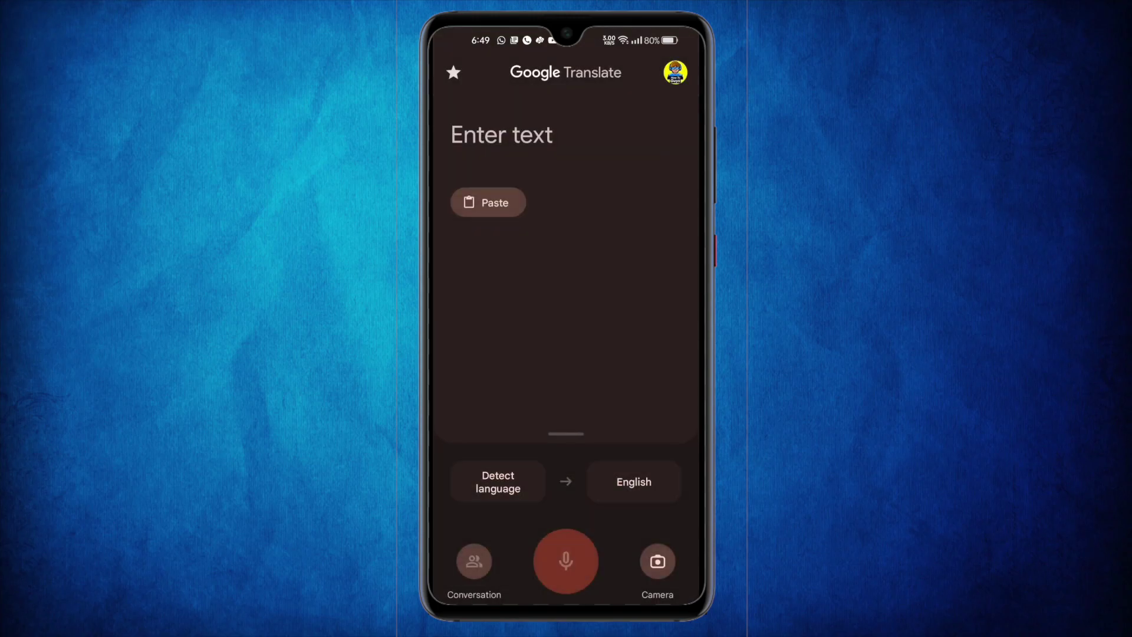
- Tap the text box, return home, and reopen History showing the deleted entries
left_click(502, 134)
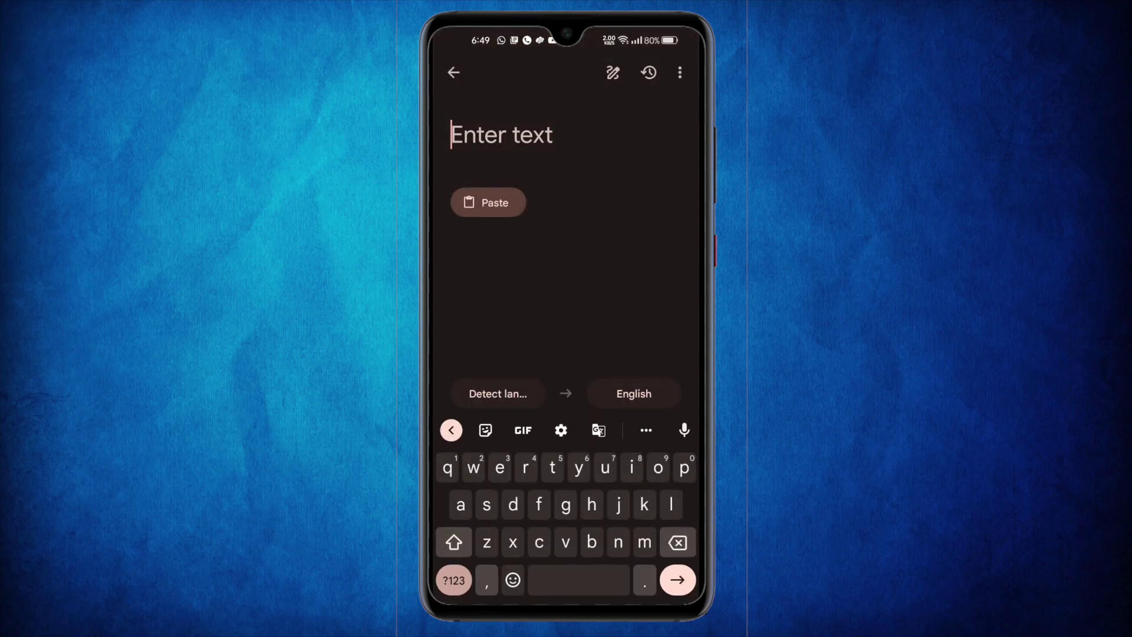
left_click(454, 73)
left_click(649, 73)
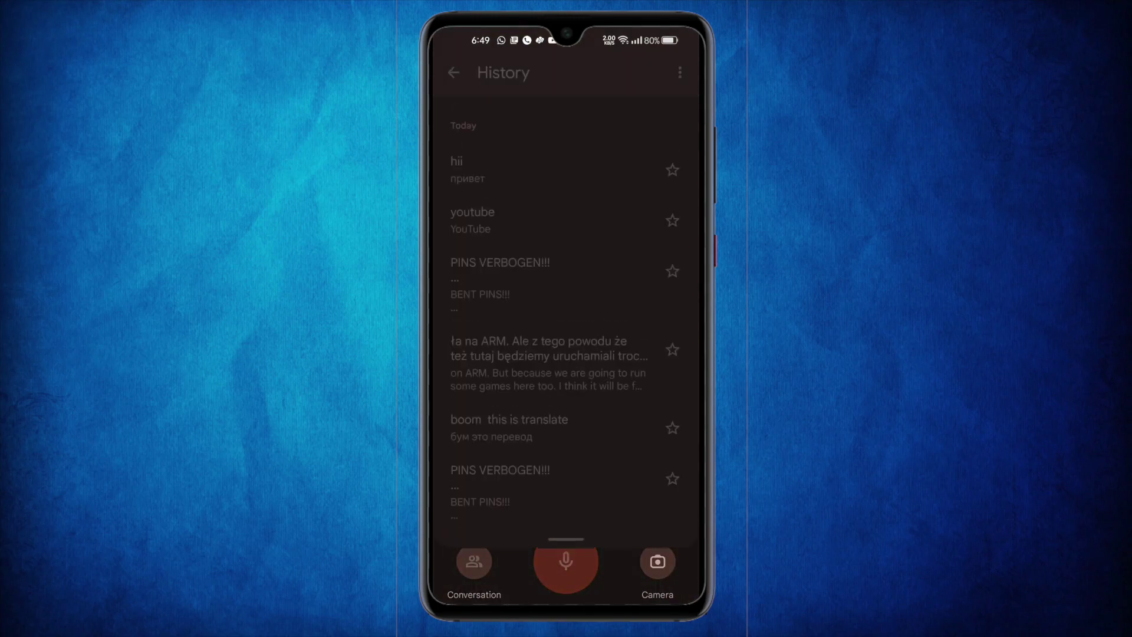